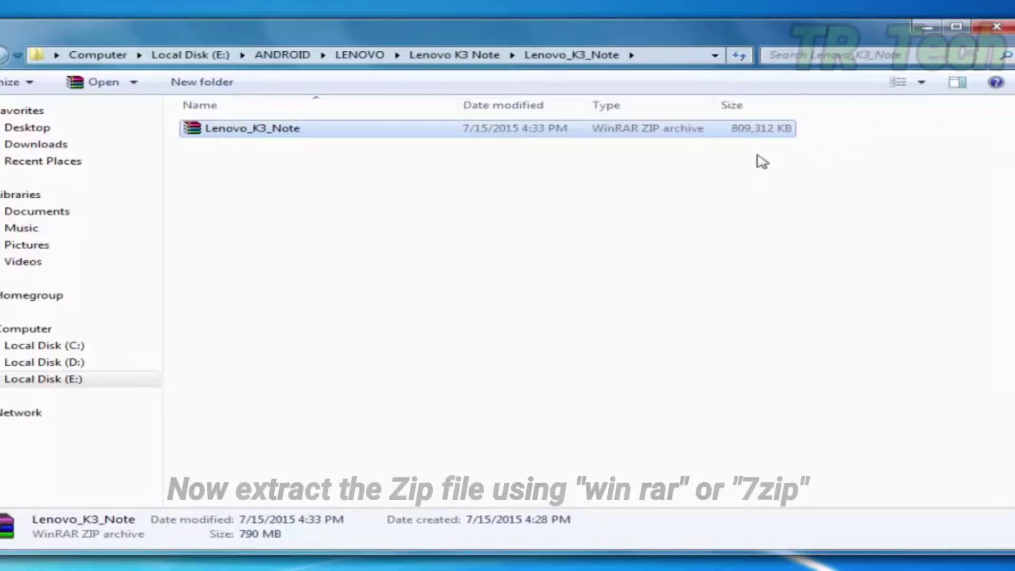
- Extract the Lenovo_K3_Note ZIP archive into its own Lenovo_K3_Note folder
click(282, 152)
click(222, 135)
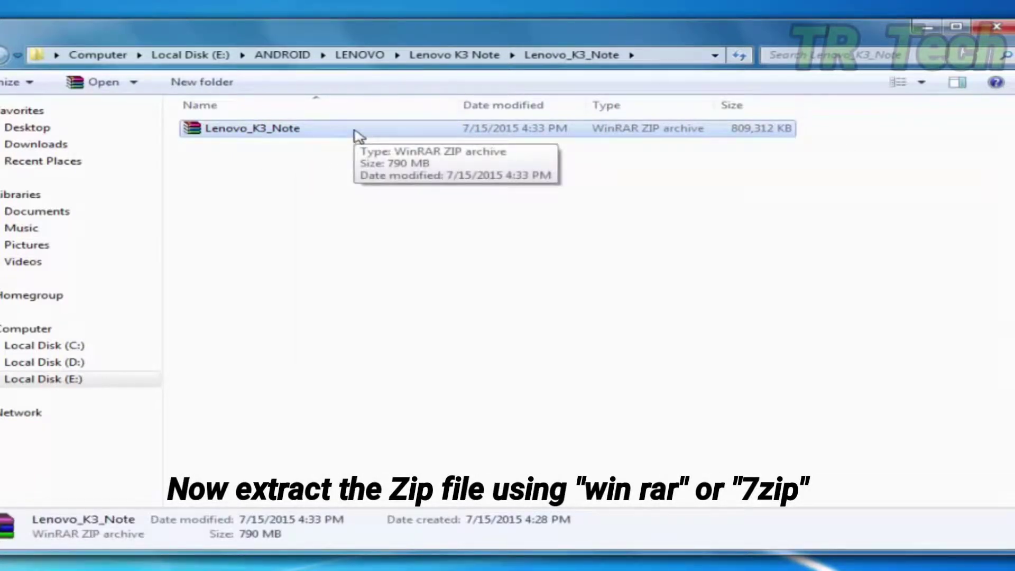
right_click(357, 136)
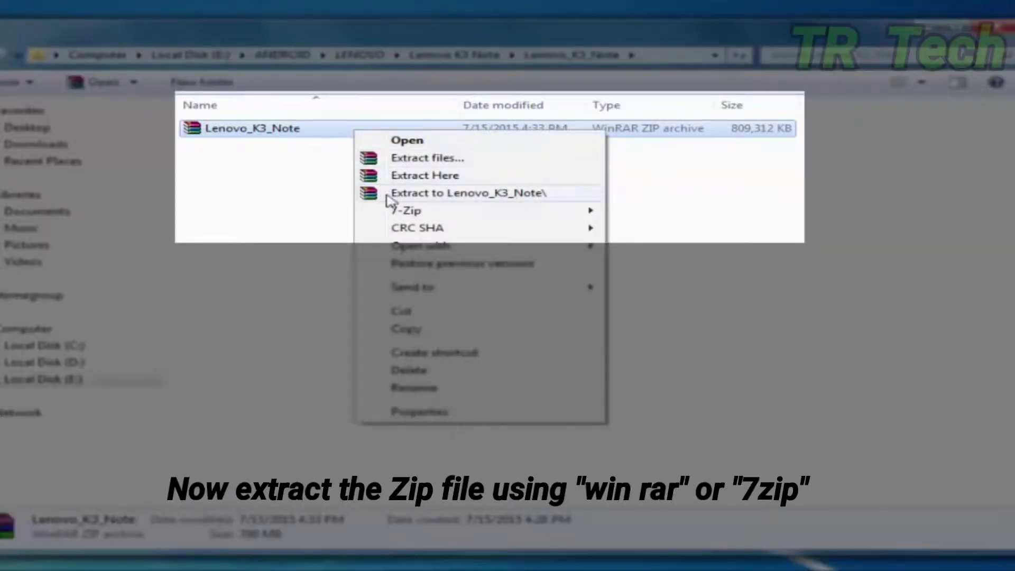
click(579, 195)
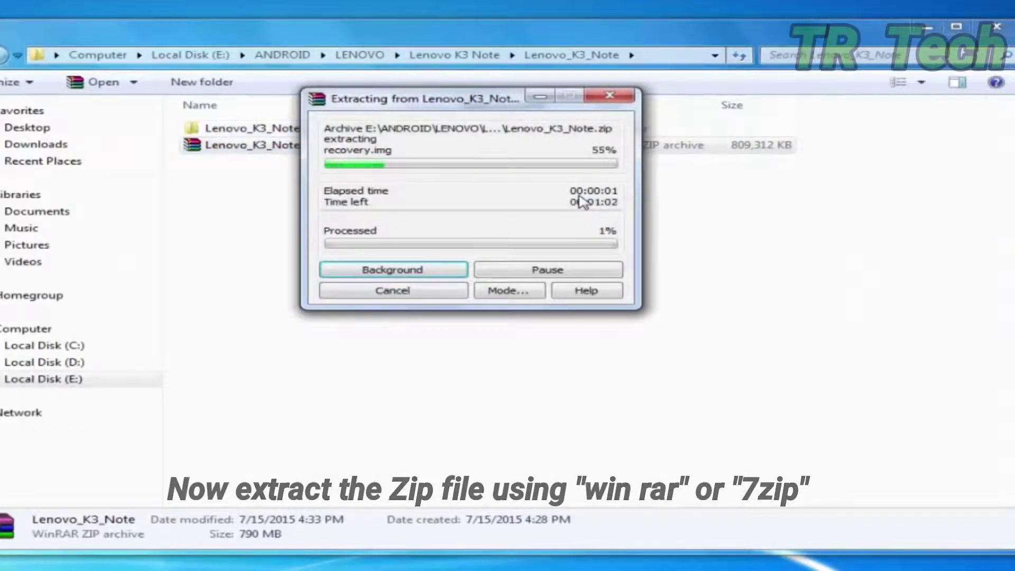
drag(503, 100, 548, 189)
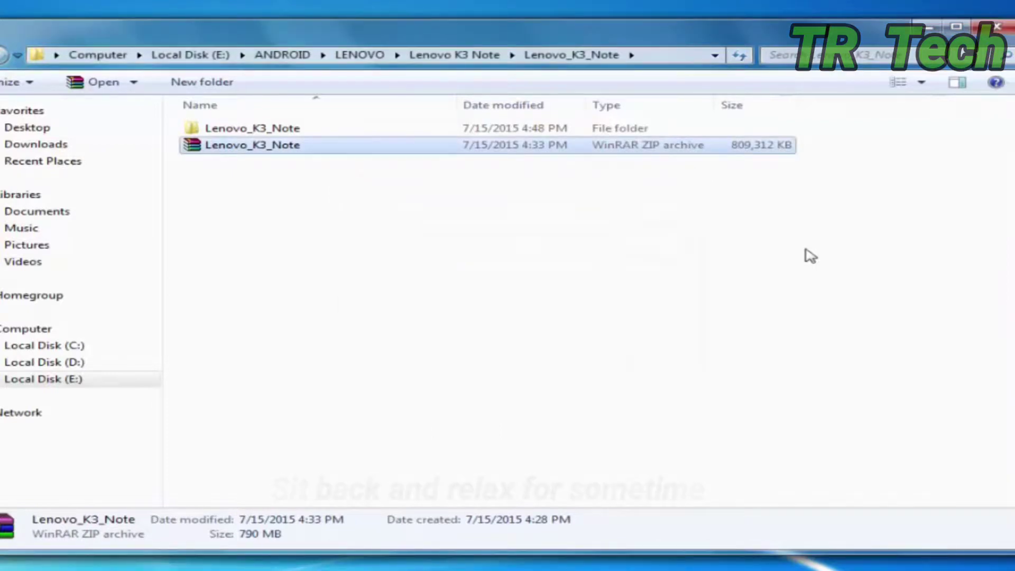
- Open the extracted Lenovo_K3_Note folder and look over the folders and file inside
click(316, 186)
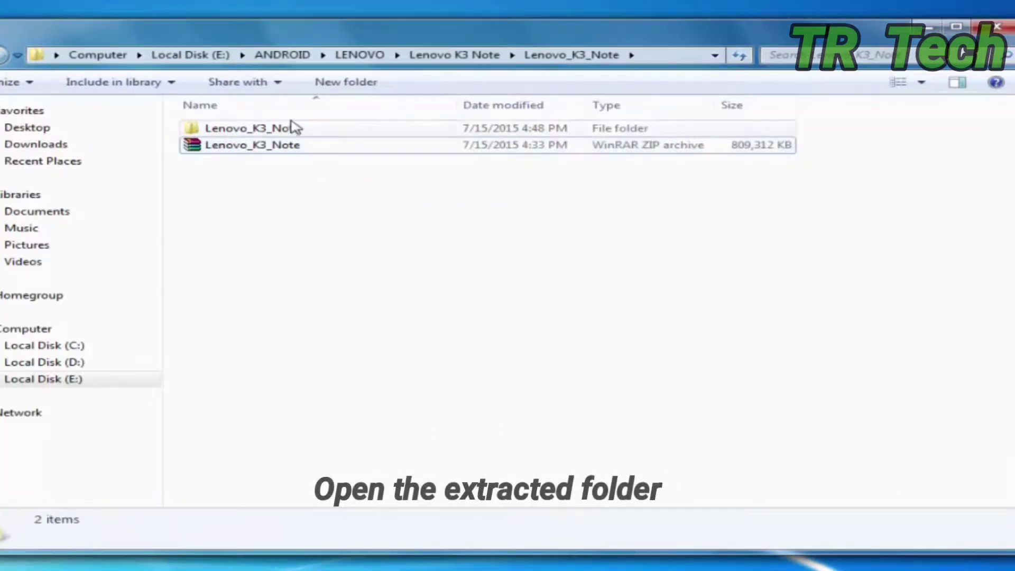
click(295, 129)
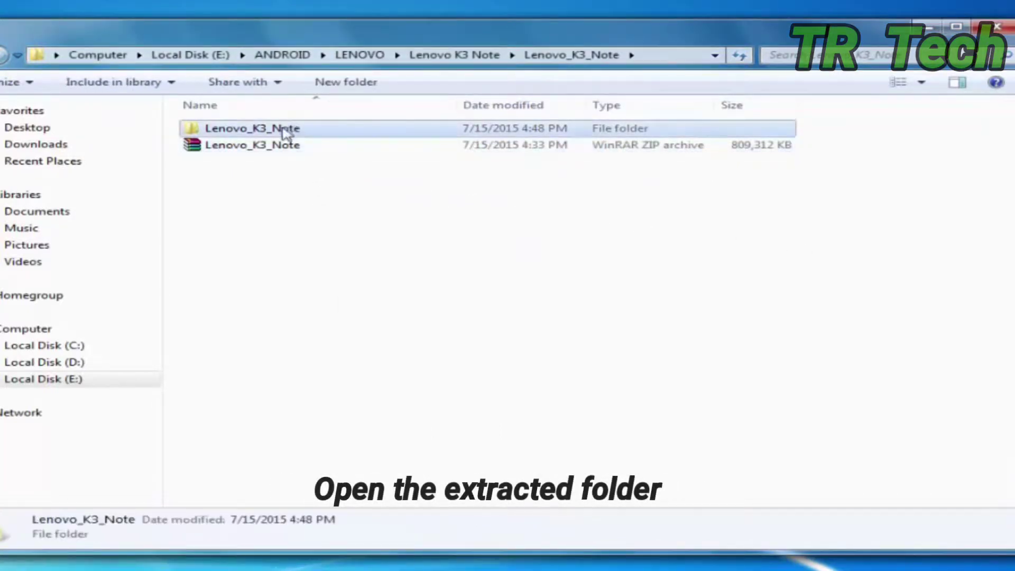
double_click(346, 135)
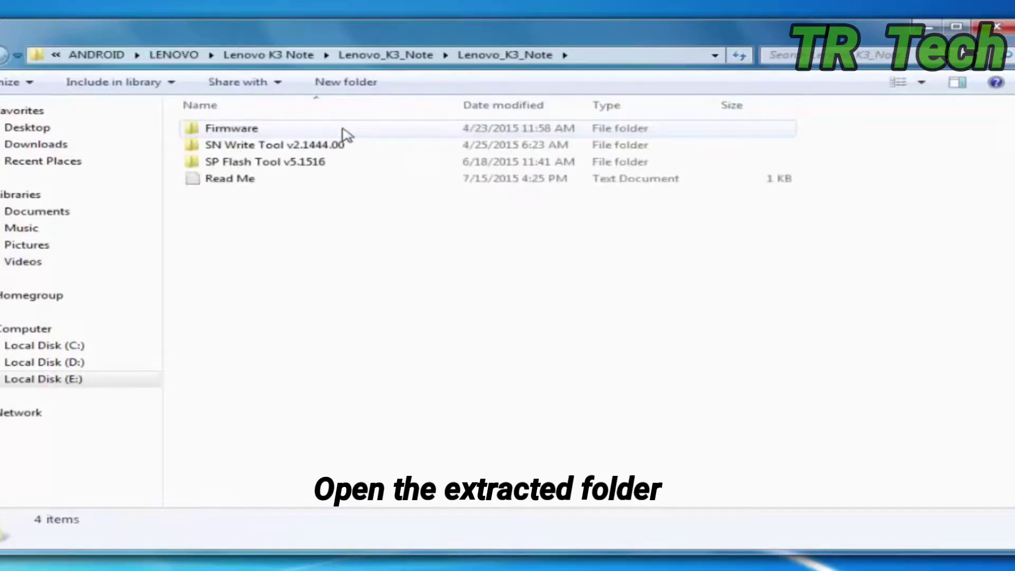
drag(319, 208, 650, 118)
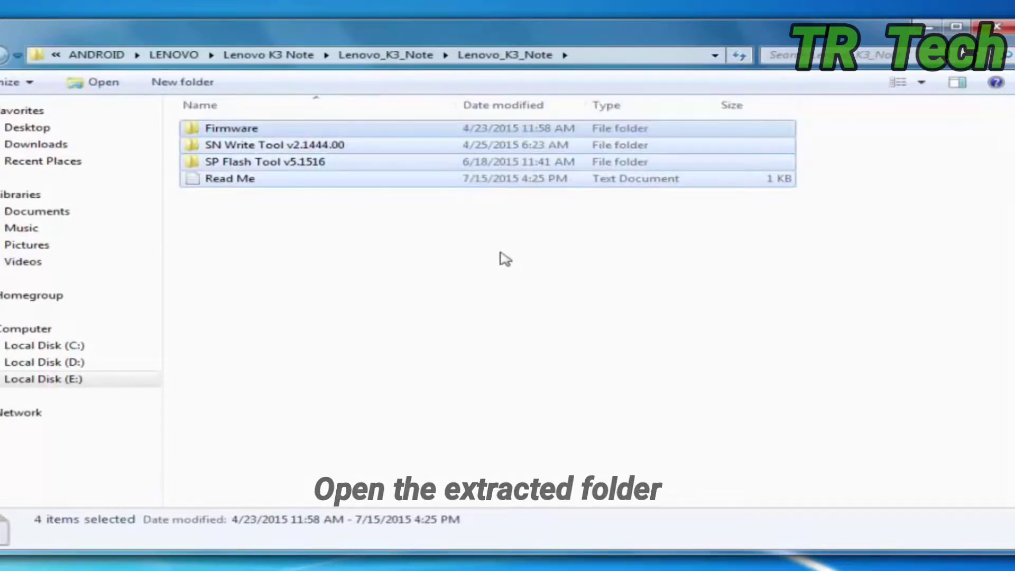
click(477, 257)
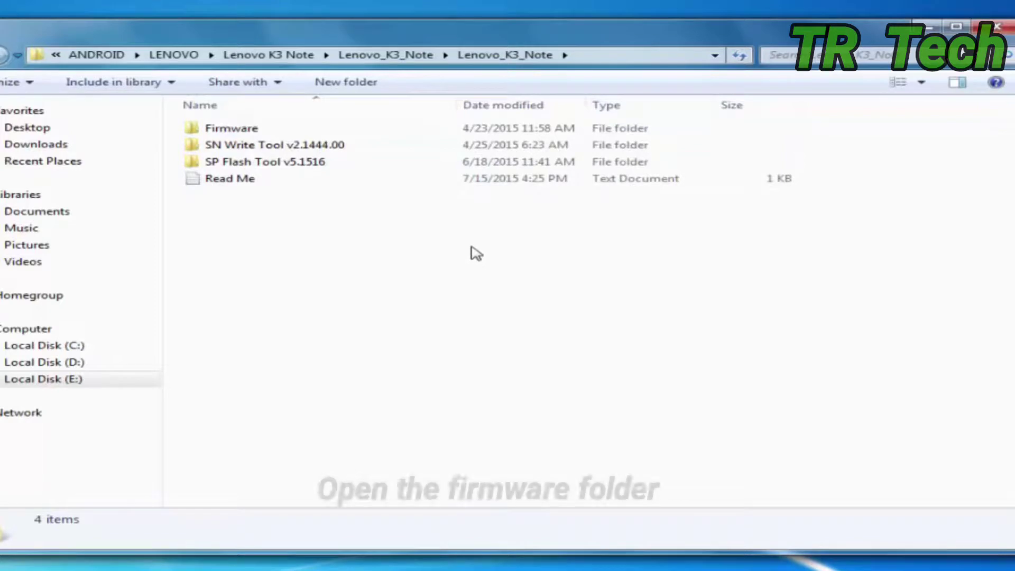
- Examine the contents of the Firmware folder and locate the MT6752_Android_scatter file
click(296, 132)
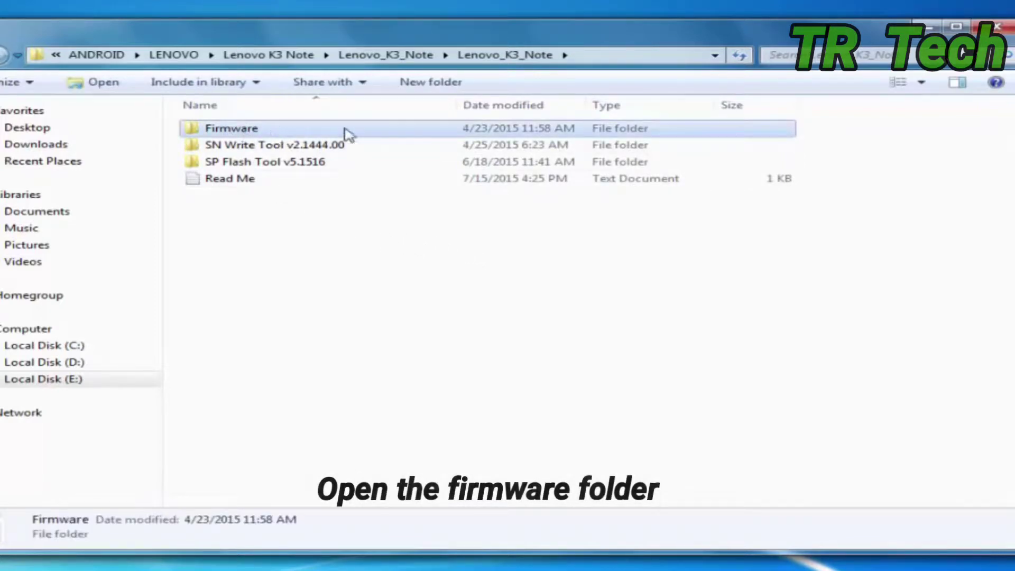
double_click(417, 134)
drag(344, 361, 677, 106)
click(622, 353)
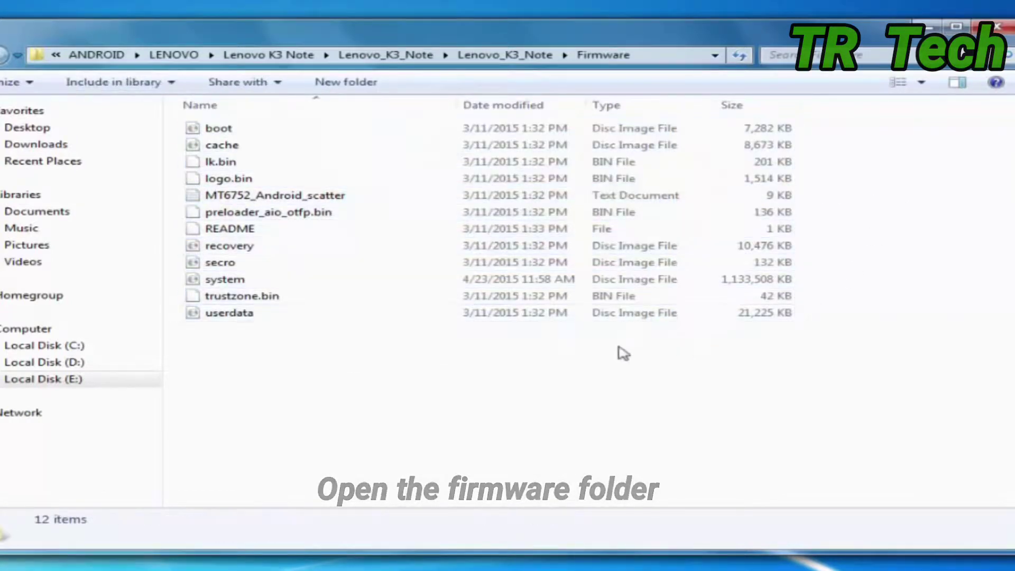
click(265, 197)
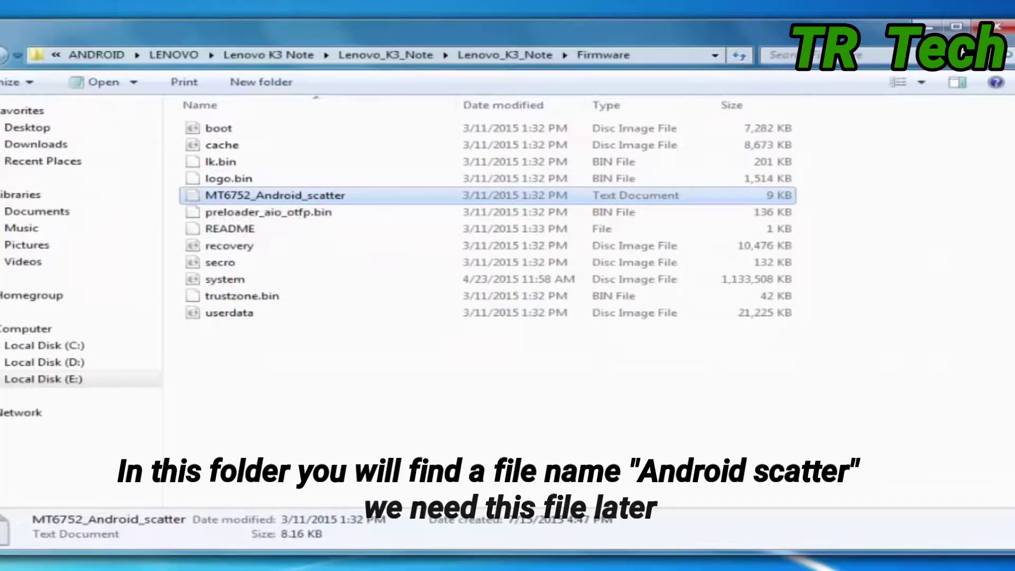
- Go back to the extracted Lenovo_K3_Note folder and open the SP Flash Tool v5.1516 folder
key(BackSpace)
click(360, 227)
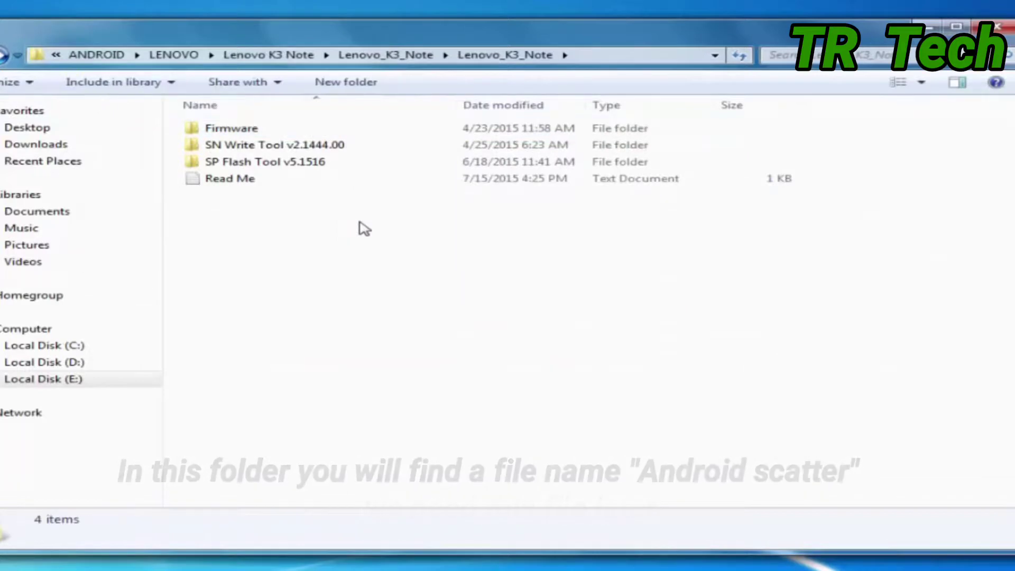
click(333, 166)
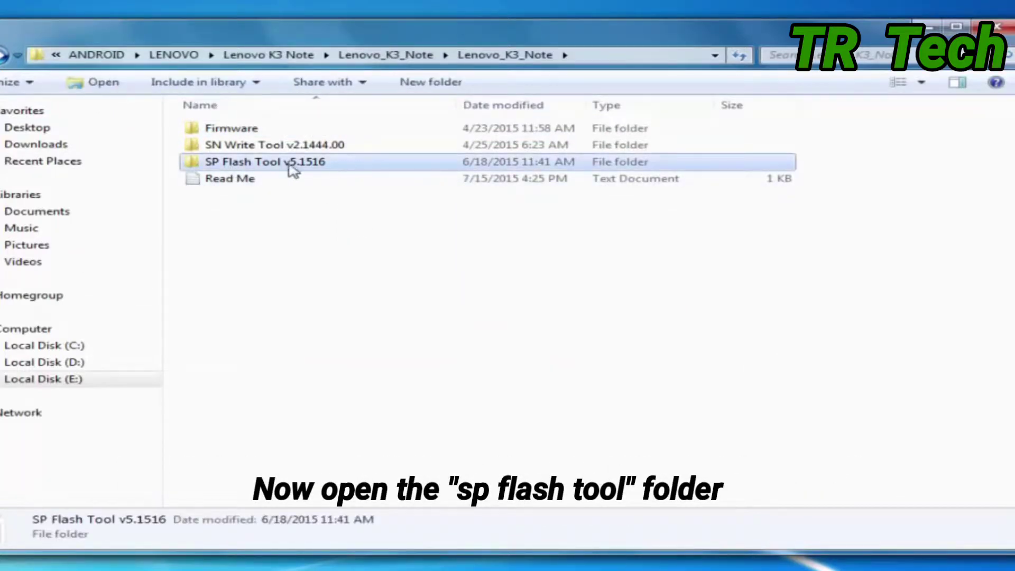
double_click(396, 169)
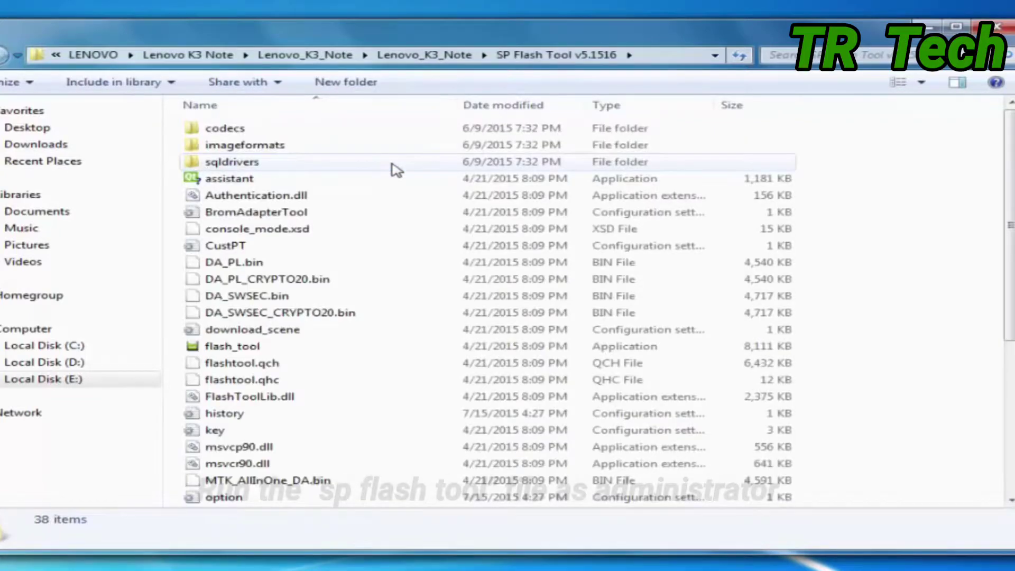
- Run flash_tool as administrator and minimize the file browser window to uncover the flash tool
click(296, 346)
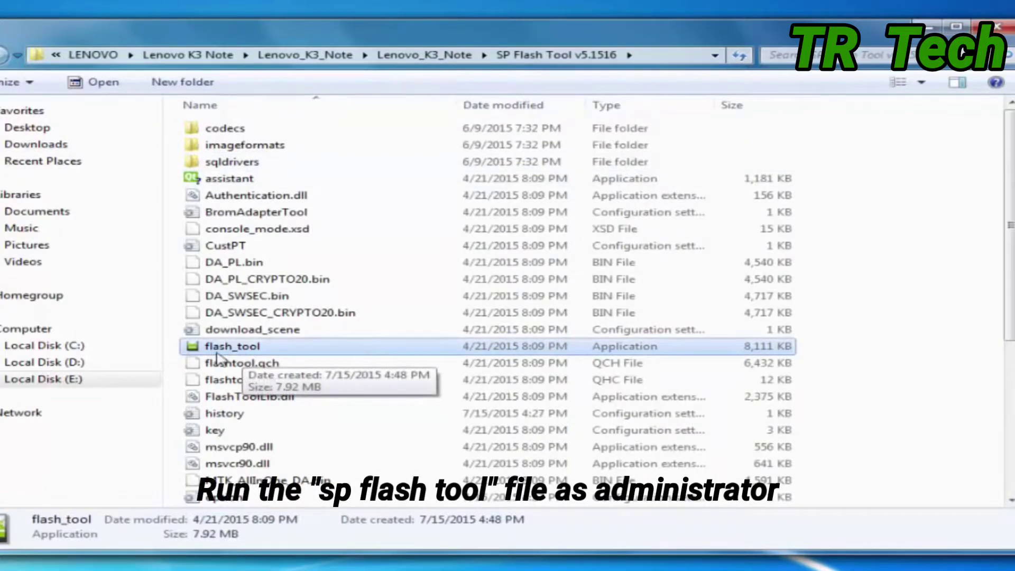
right_click(372, 354)
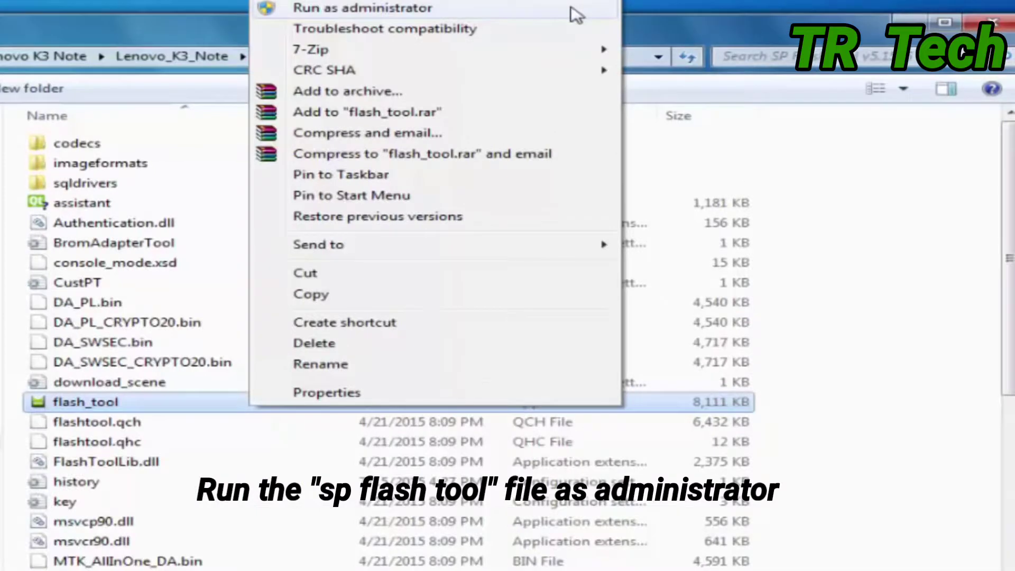
click(571, 8)
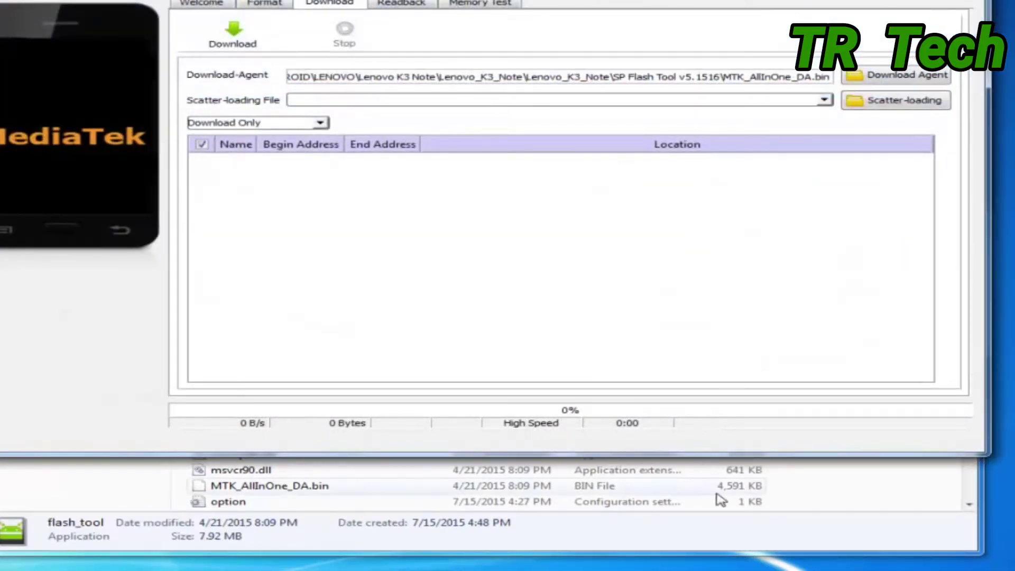
click(744, 531)
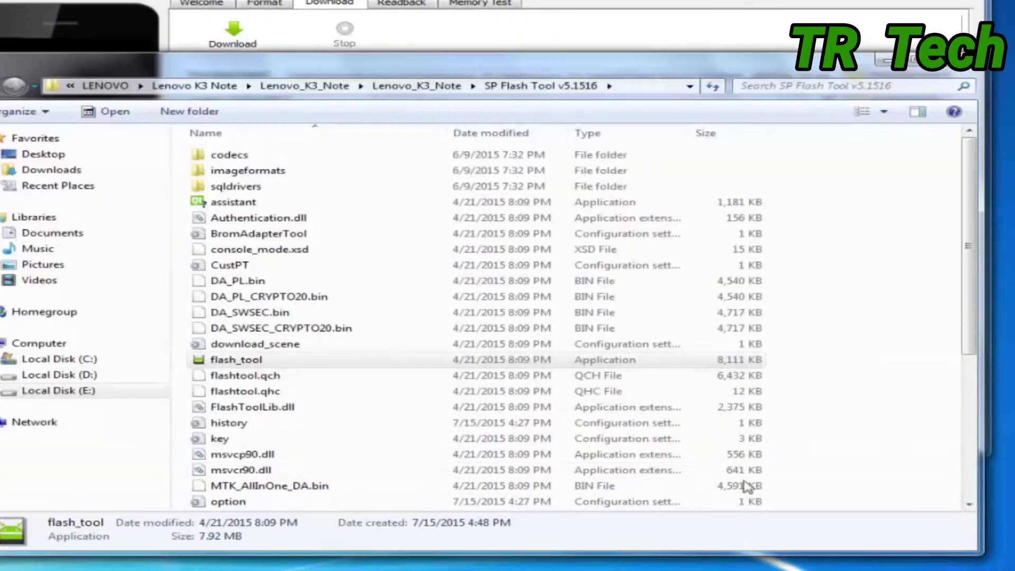
click(895, 62)
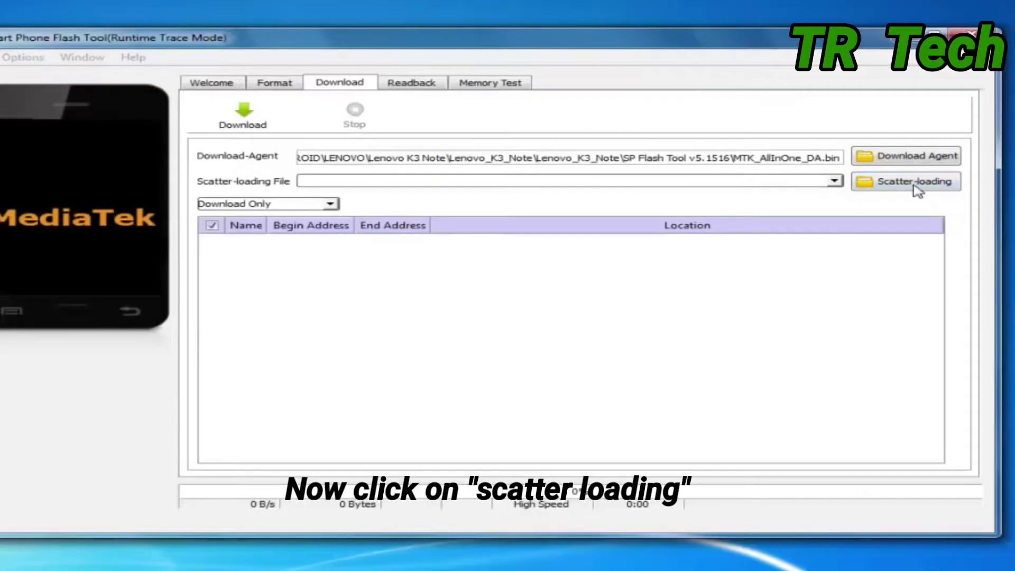
- Load MT6752_Android_scatter from the Firmware folder as the scatter-loading file and start the download
click(913, 187)
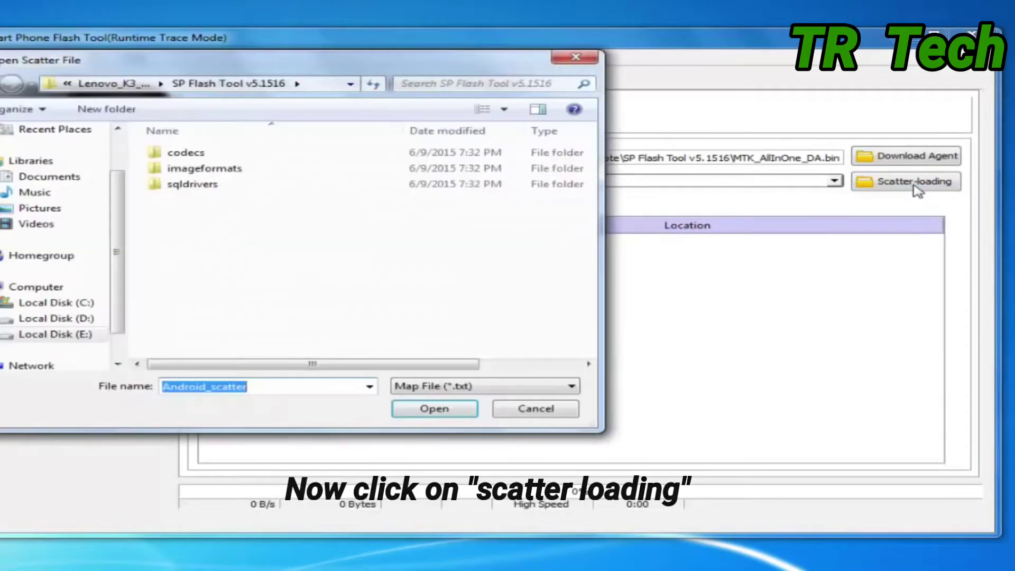
drag(589, 421, 930, 448)
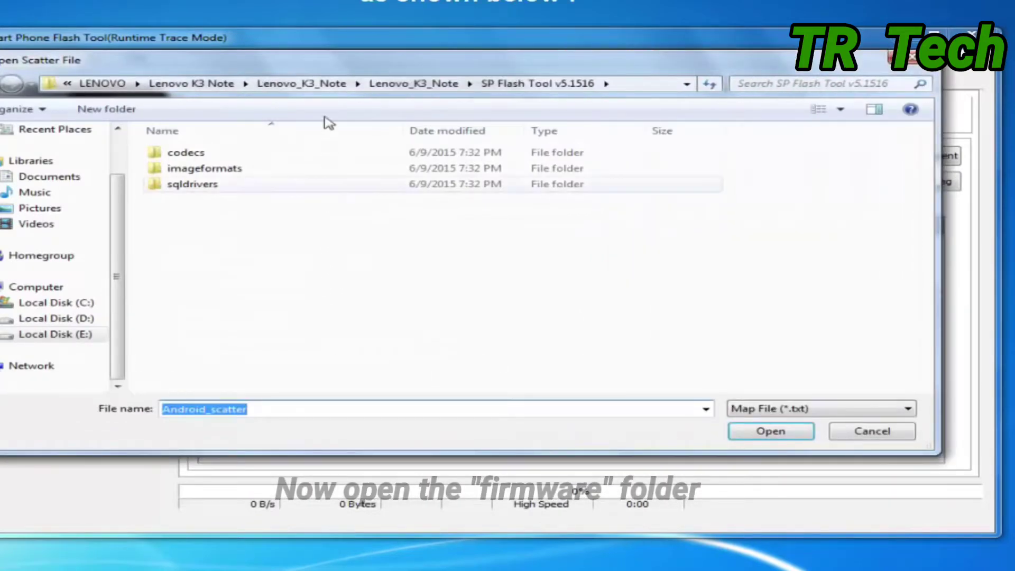
click(437, 89)
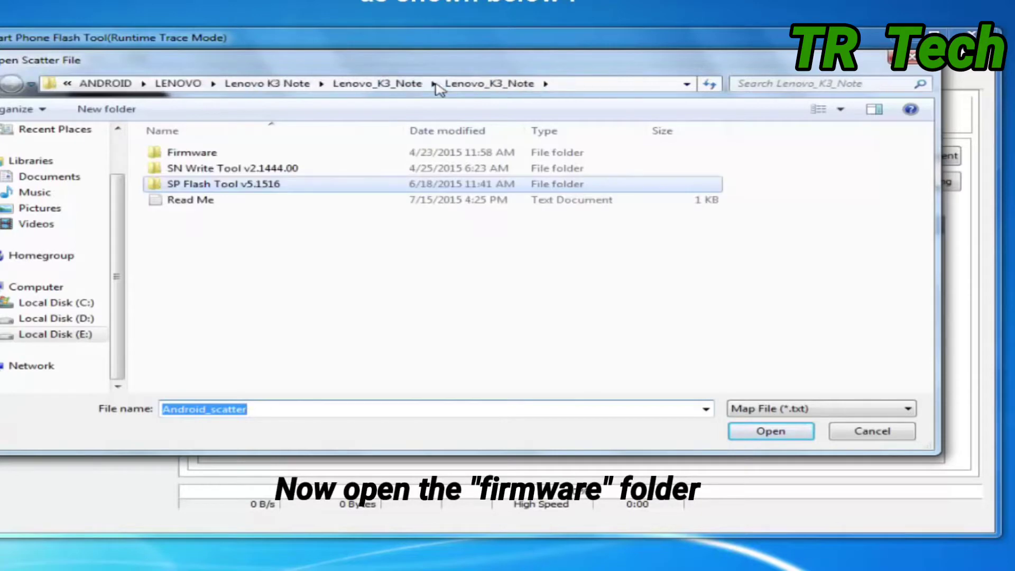
click(173, 156)
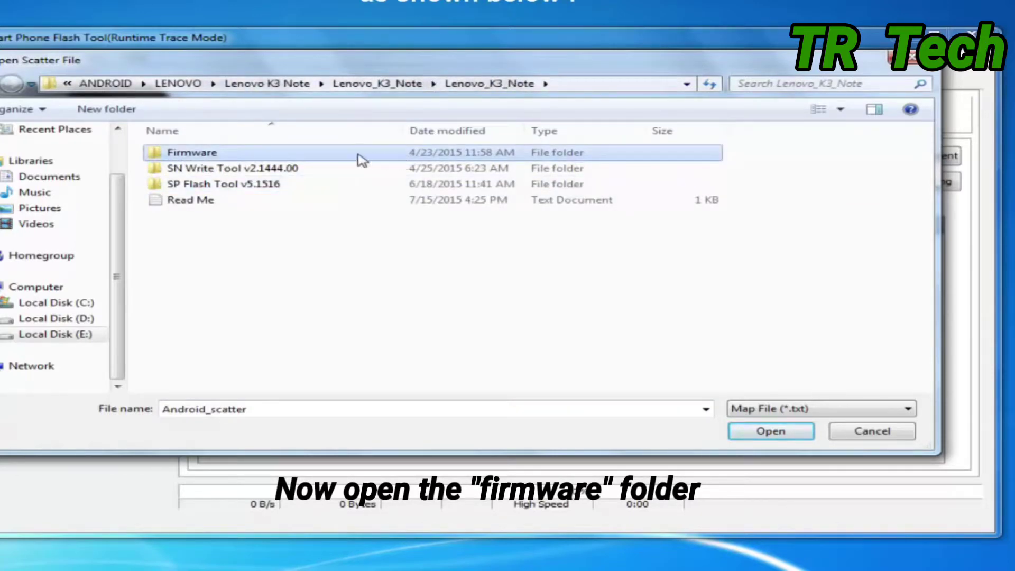
double_click(299, 158)
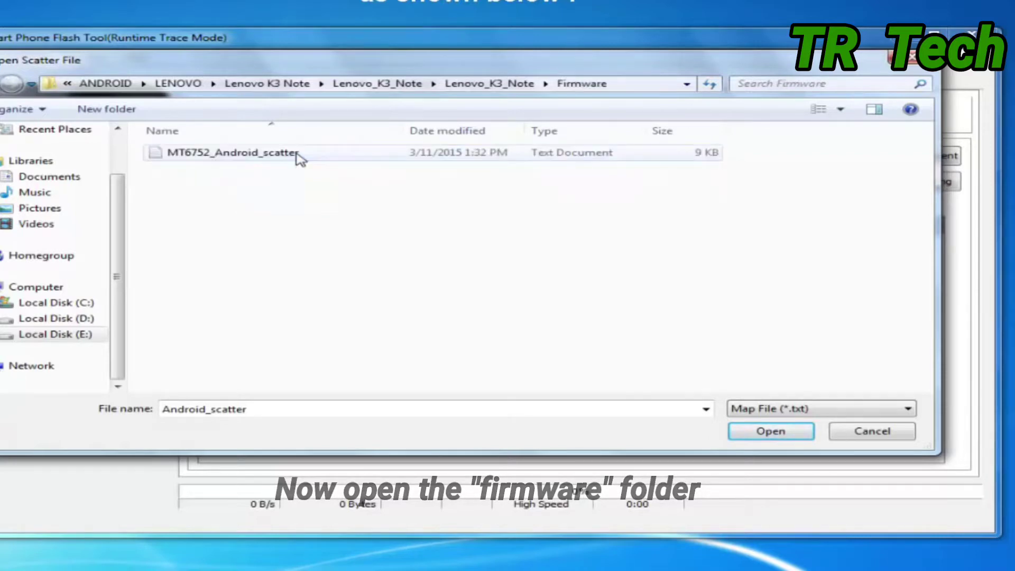
click(296, 153)
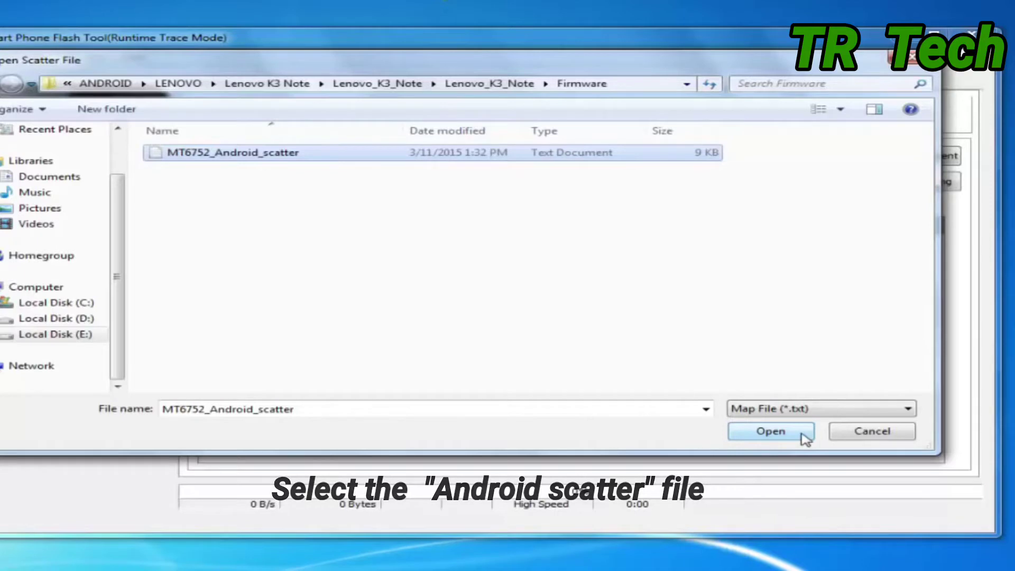
click(803, 437)
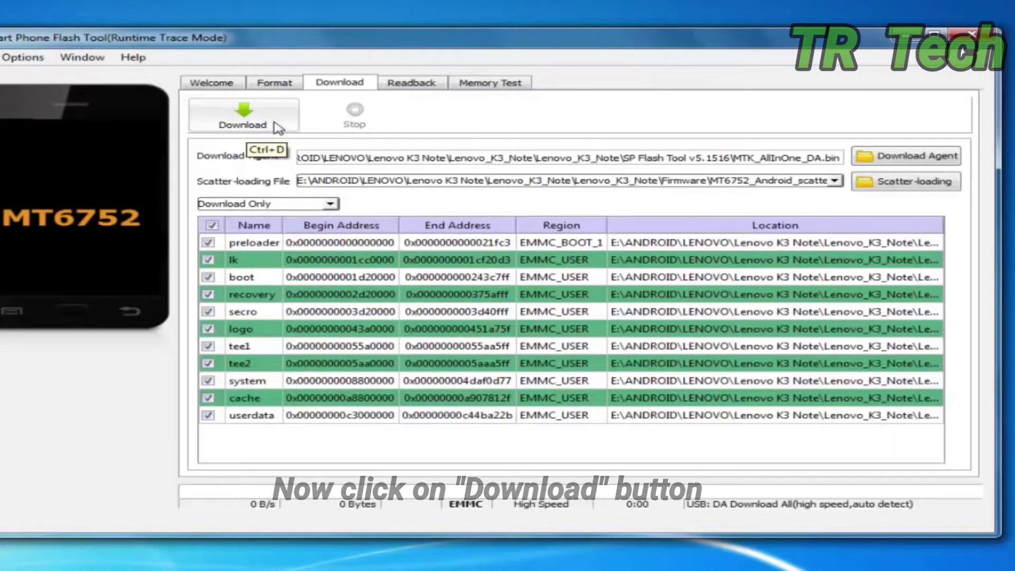
click(277, 127)
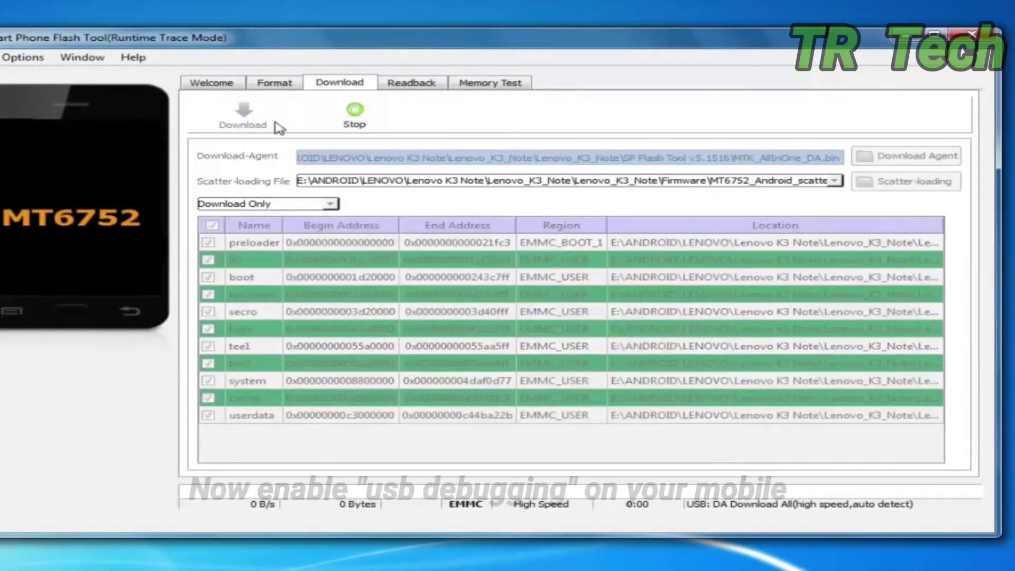